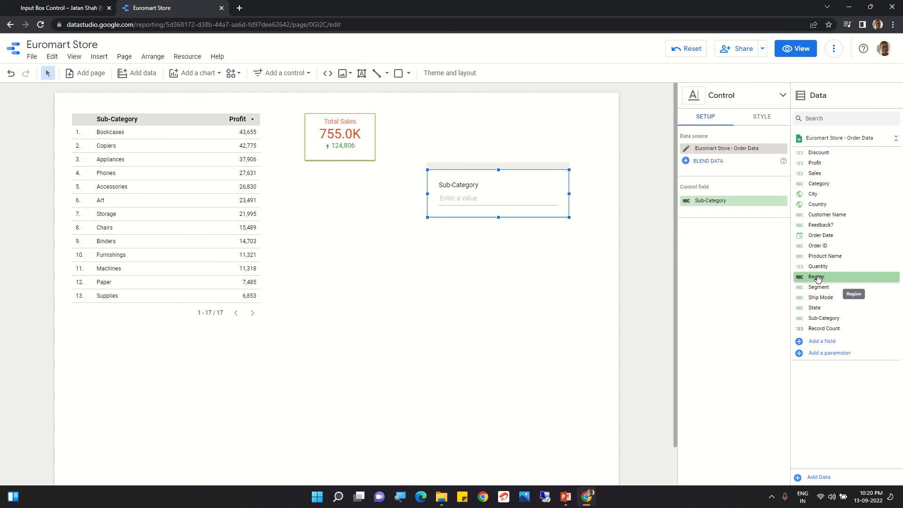
# - Change the input box's control field to Region and enter "central" as its filter value
pyautogui.moveTo(818, 278); pyautogui.dragTo(705, 208)
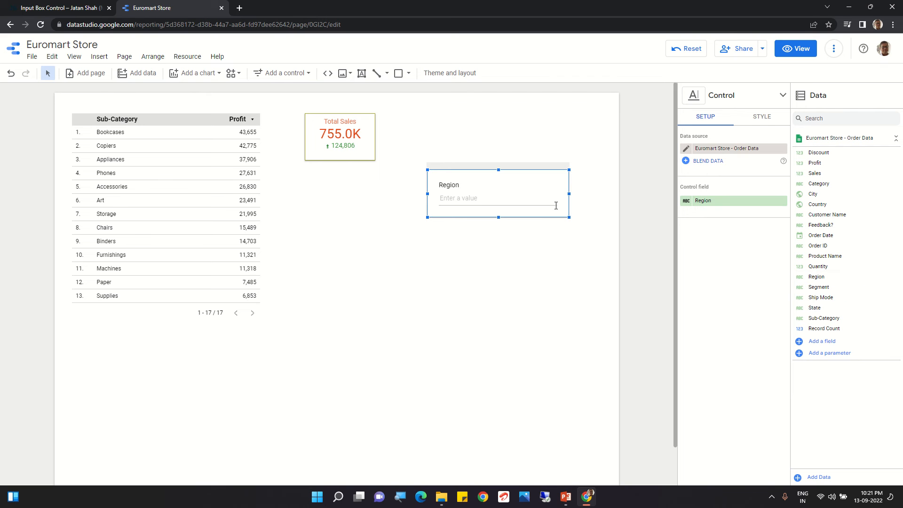
pyautogui.click(489, 200)
pyautogui.write('central')
pyautogui.press('Return')
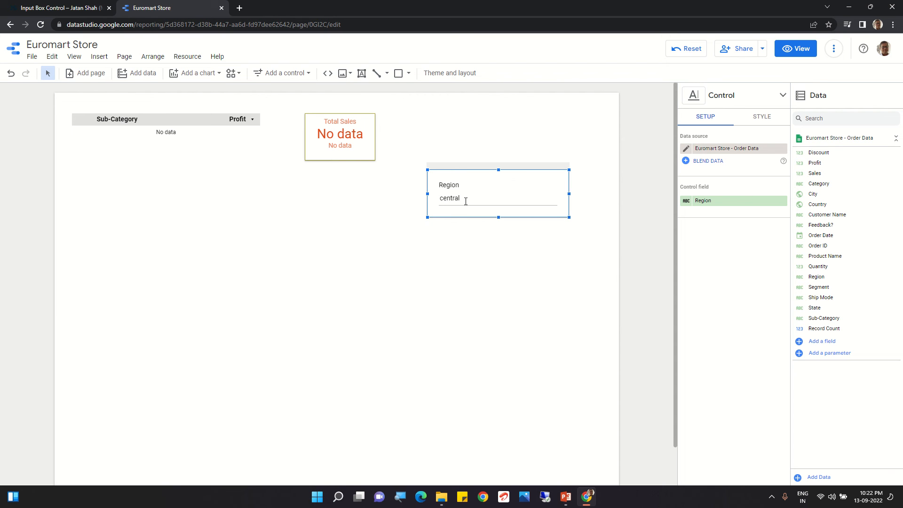
# - Nudge the Region input box slightly to the right on the report canvas
pyautogui.press('Left')
pyautogui.press('Left')
pyautogui.press('Left')
pyautogui.press('Left')
pyautogui.press('Left')
pyautogui.press('Left')
pyautogui.press('Left')
pyautogui.press('Left')
pyautogui.press('Left')
pyautogui.press('Left')
pyautogui.press('Left')
pyautogui.press('Left')
pyautogui.press('Left')
pyautogui.press('Left')
pyautogui.press('Left')
pyautogui.press('Right')
pyautogui.press('Right')
pyautogui.press('Right')
pyautogui.press('Right')
pyautogui.press('Right')
pyautogui.press('Right')
pyautogui.press('Right')
pyautogui.press('Right')
pyautogui.press('Right')
pyautogui.press('Right')
pyautogui.press('Right')
pyautogui.press('Right')
pyautogui.press('Right')
pyautogui.press('Right')
pyautogui.press('Right')
pyautogui.press('Right')
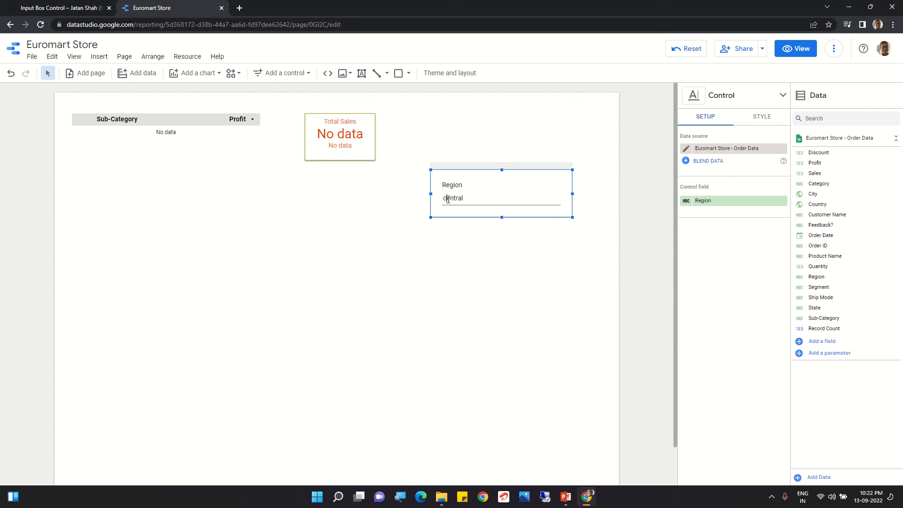
# - Correct the Region input box's value to "Central" with a capital C and apply it
pyautogui.click(447, 199)
pyautogui.press('BackSpace')
pyautogui.write('C')
pyautogui.press('Return')
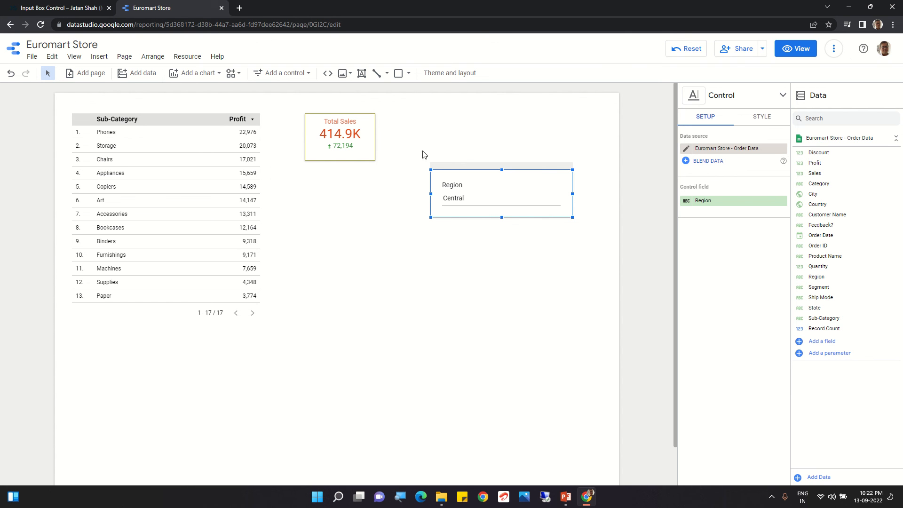
# - Show the report in view mode and replace the Region filter value with "North"
pyautogui.click(803, 51)
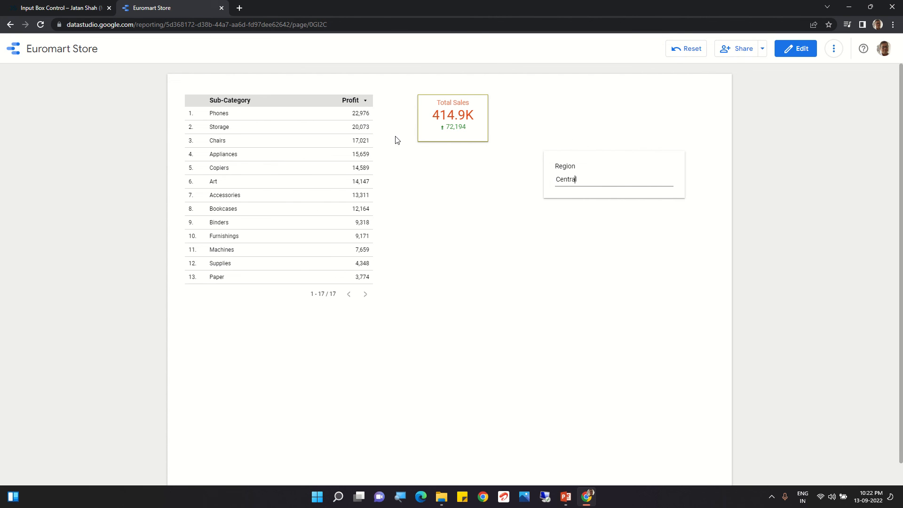
pyautogui.click(582, 179)
pyautogui.press('BackSpace')
pyautogui.press('BackSpace')
pyautogui.press('BackSpace')
pyautogui.press('BackSpace')
pyautogui.write('North')
pyautogui.press('Return')
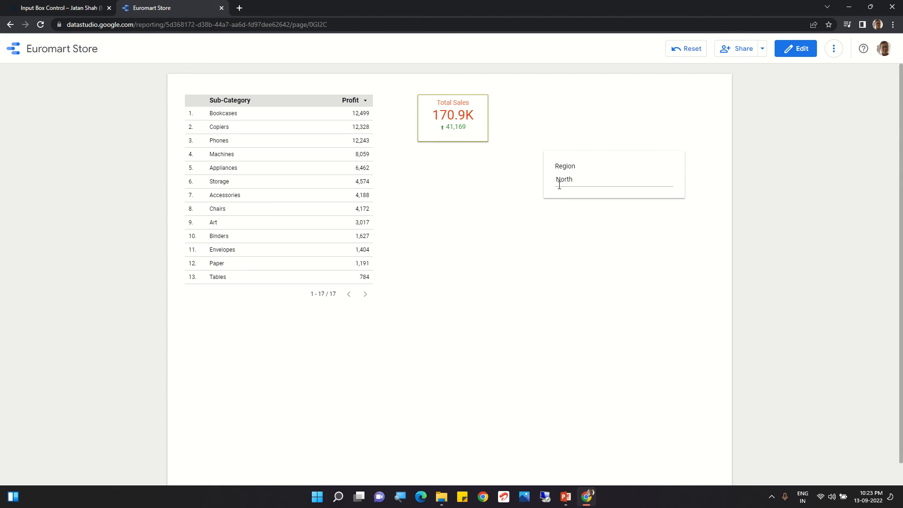
# - Replace the Region filter value with "South" and apply it to the report
pyautogui.click(576, 177)
pyautogui.press('BackSpace')
pyautogui.write('South')
pyautogui.press('Return')
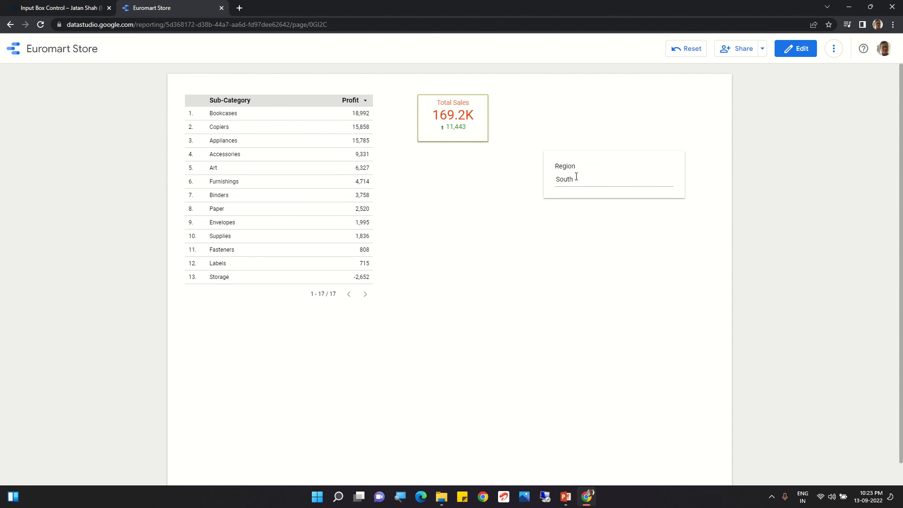
# - Return the report to edit mode and switch to the PowerPoint presentation on interactive dashboards
pyautogui.click(797, 52)
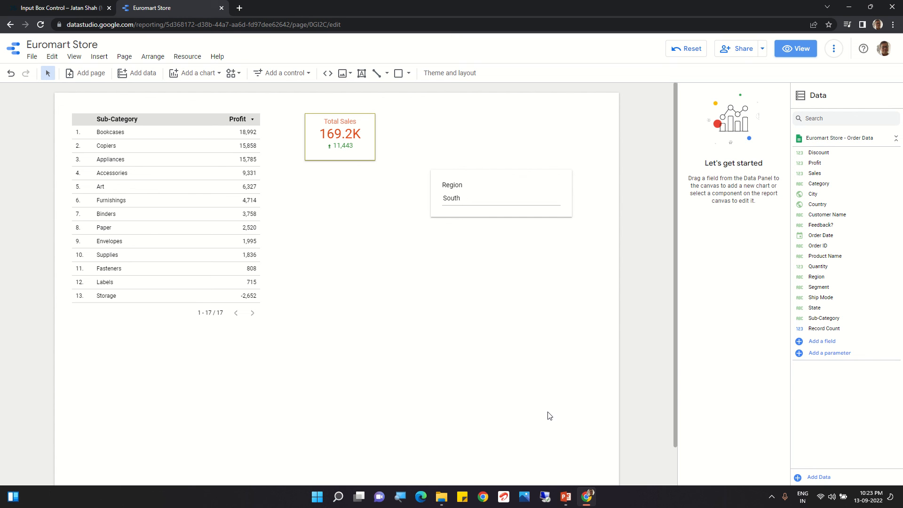
pyautogui.click(569, 502)
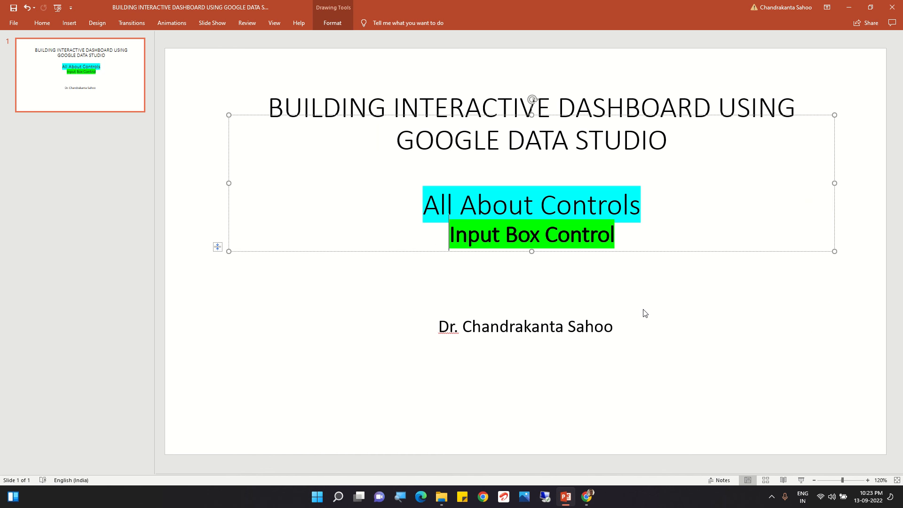